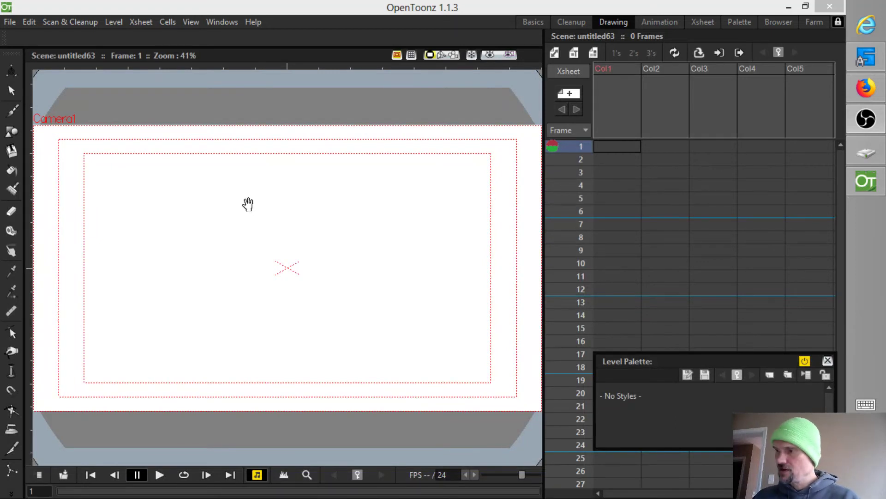
Step: Brush the head outline: left side, jaw, right ear and skull
key("b")
mouse_move(251, 196)
left_mouse_down()
mouse_move(256, 276)
mouse_move(287, 339)
mouse_move(334, 340)
mouse_move(376, 273)
mouse_move(384, 236)
left_mouse_up()
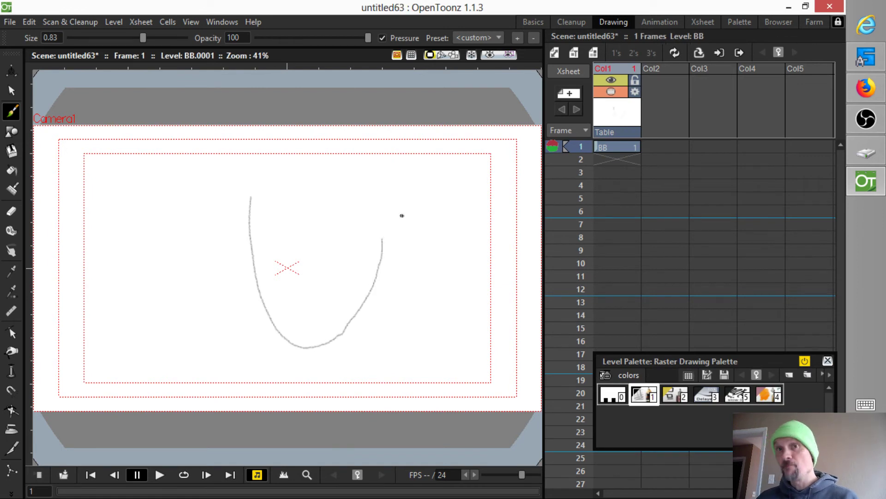
mouse_move(375, 205)
left_mouse_down()
mouse_move(407, 185)
mouse_move(404, 225)
mouse_move(382, 236)
left_mouse_up()
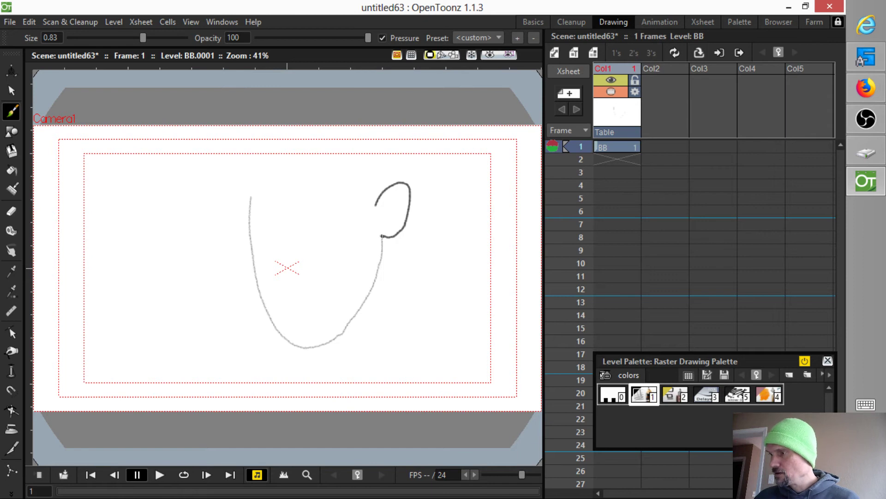
left_click_drag(251, 196, 255, 267)
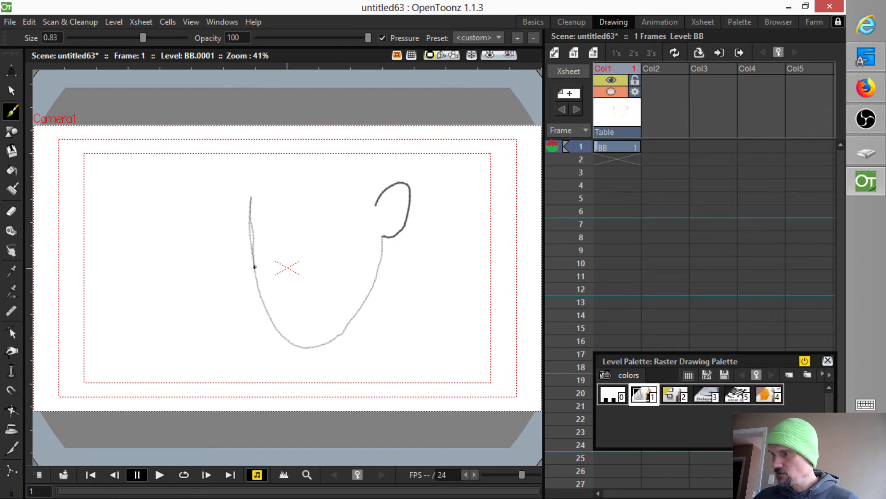
mouse_move(251, 197)
left_mouse_down()
mouse_move(257, 279)
mouse_move(291, 344)
mouse_move(322, 345)
mouse_move(339, 334)
mouse_move(360, 307)
mouse_move(384, 238)
left_mouse_up()
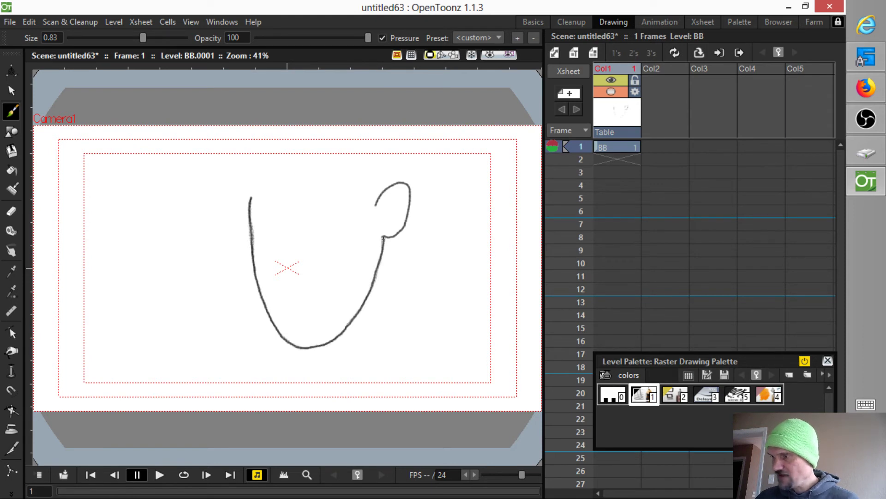
mouse_move(384, 187)
left_mouse_down()
mouse_move(363, 134)
mouse_move(307, 125)
mouse_move(260, 144)
mouse_move(249, 204)
left_mouse_up()
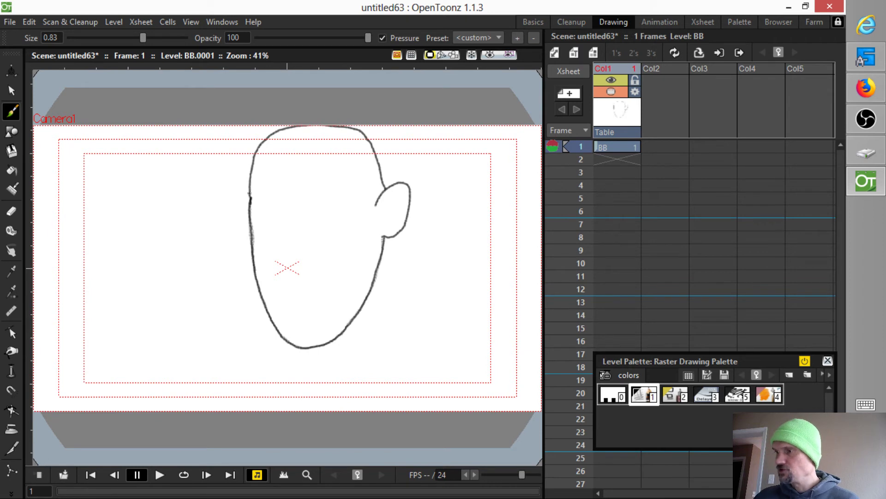
mouse_move(344, 209)
left_mouse_down()
mouse_move(316, 212)
mouse_move(311, 250)
mouse_move(344, 253)
mouse_move(359, 227)
mouse_move(342, 206)
left_mouse_up()
Step: Draw the round eyes with pupils, an inner right-ear curve and a hair tuft
mouse_move(281, 208)
left_mouse_down()
mouse_move(256, 224)
mouse_move(263, 243)
mouse_move(282, 245)
mouse_move(293, 225)
mouse_move(278, 208)
left_mouse_up()
left_click(266, 220)
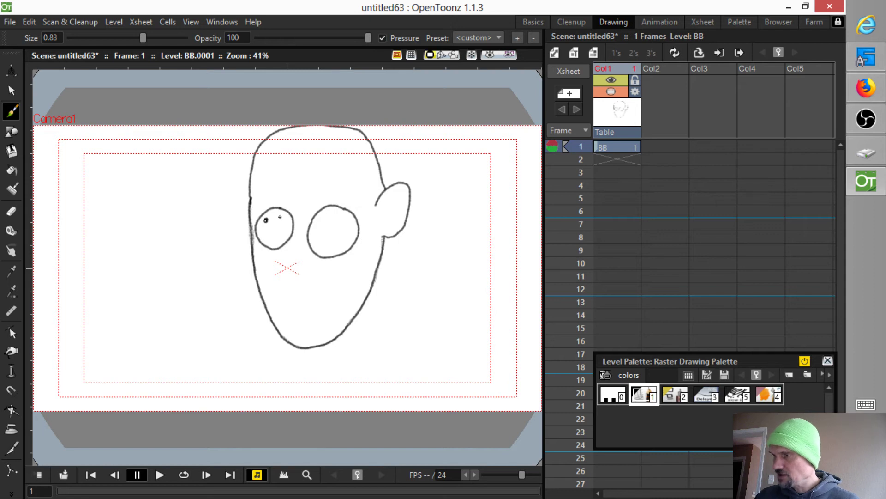
left_click(351, 226)
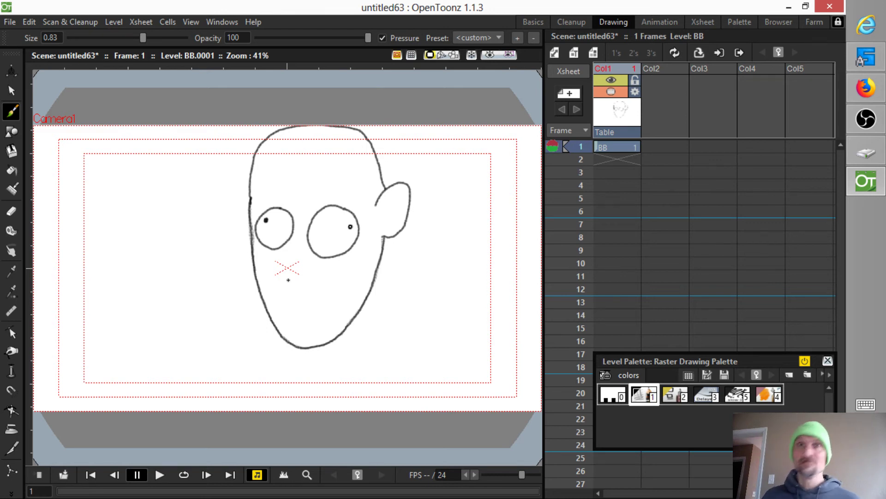
left_click_drag(382, 217, 393, 205)
mouse_move(278, 156)
left_mouse_down()
mouse_move(288, 165)
mouse_move(311, 163)
left_mouse_up()
Step: Add the left ear, a wavy mouth and a nose, erasing the nose to redo it
mouse_move(250, 217)
left_mouse_down()
mouse_move(235, 250)
mouse_move(250, 263)
left_mouse_up()
mouse_move(249, 222)
left_mouse_down()
mouse_move(233, 226)
mouse_move(252, 263)
left_mouse_up()
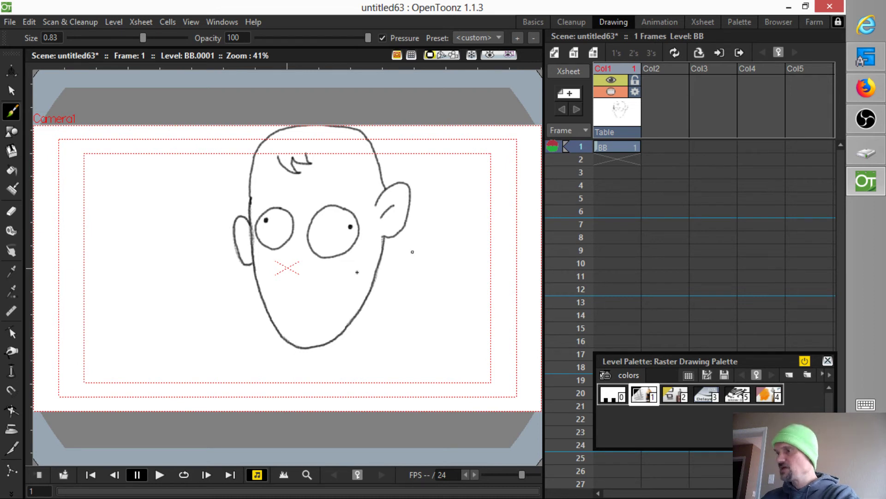
left_click_drag(291, 324, 338, 315)
mouse_move(290, 273)
left_mouse_down()
mouse_move(303, 283)
mouse_move(294, 278)
mouse_move(317, 276)
mouse_move(297, 273)
mouse_move(303, 286)
mouse_move(313, 284)
mouse_move(293, 292)
mouse_move(294, 283)
mouse_move(296, 293)
mouse_move(290, 286)
mouse_move(321, 289)
left_mouse_up()
key("a")
key("b")
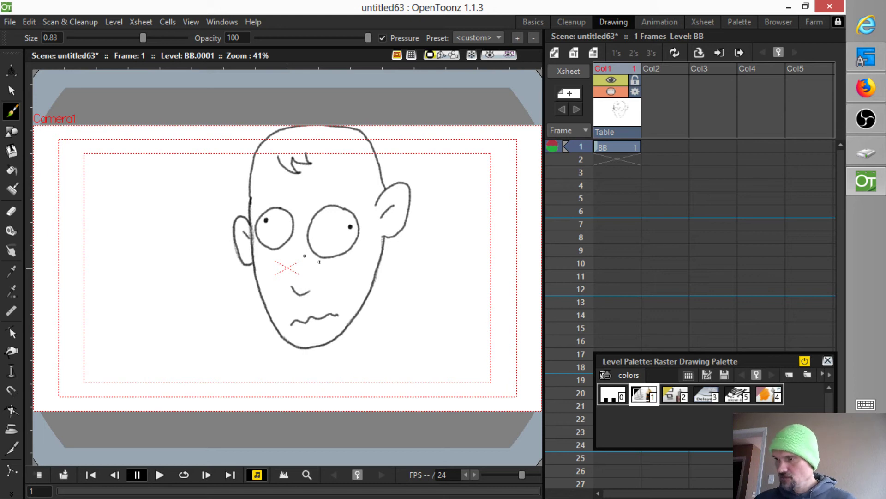
key("f")
left_click(346, 271)
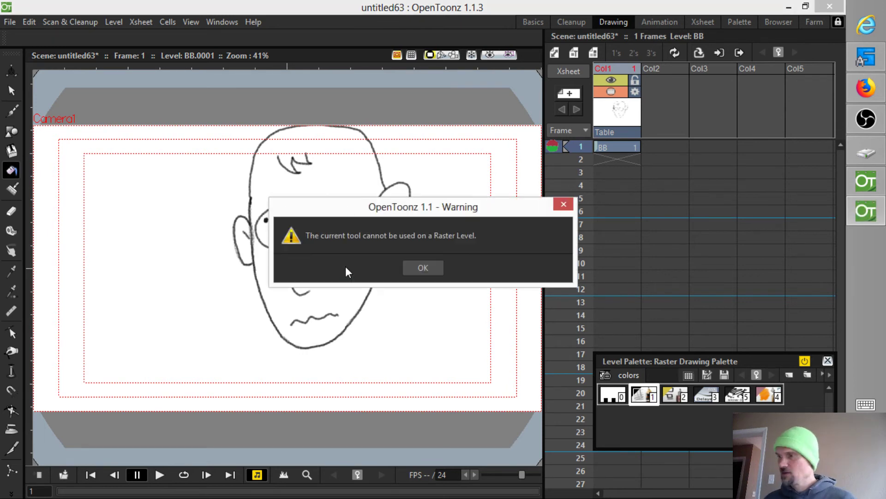
left_click(423, 267)
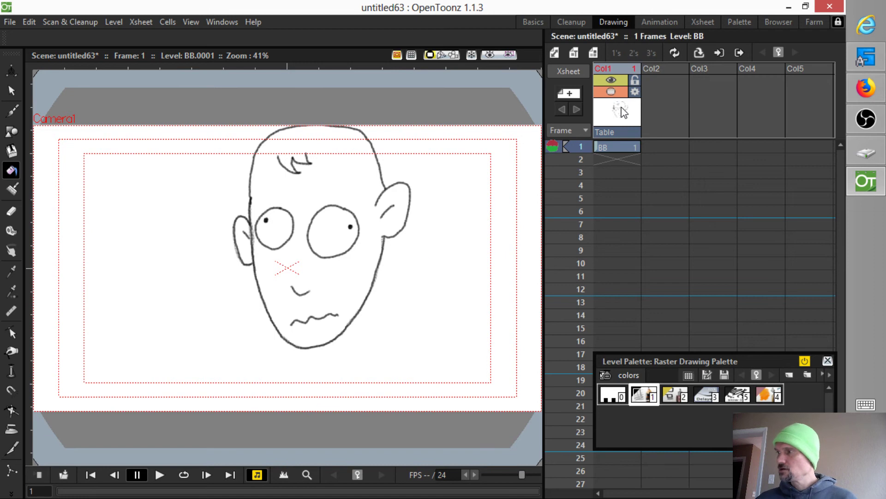
Step: Run Cleanup on the BB face level with the frame previewed, using Cleanup All
left_click(78, 23)
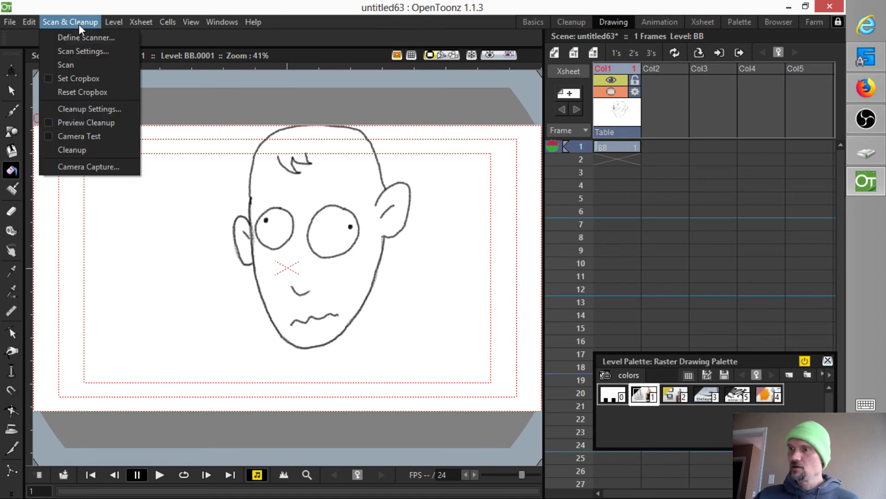
left_click(89, 149)
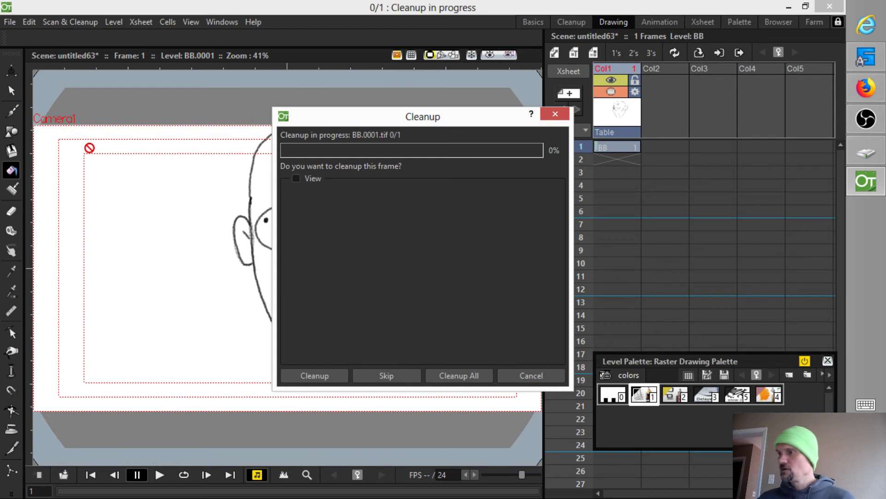
left_click(296, 178)
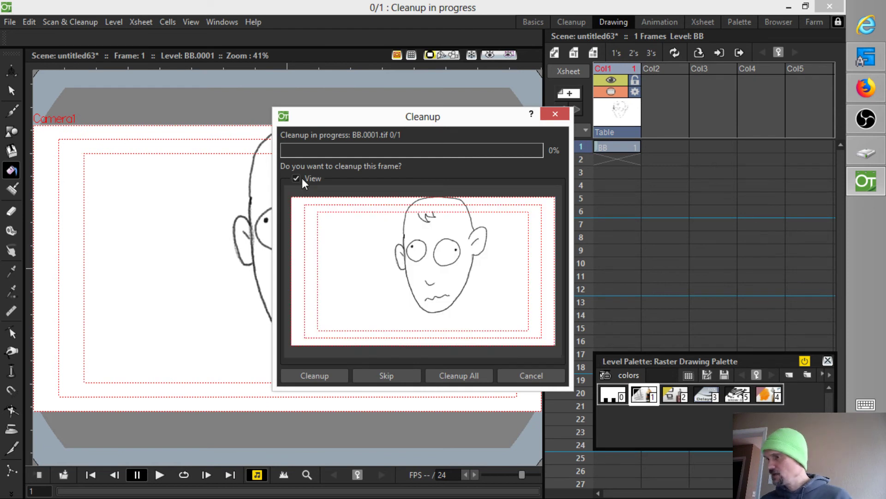
left_click(470, 377)
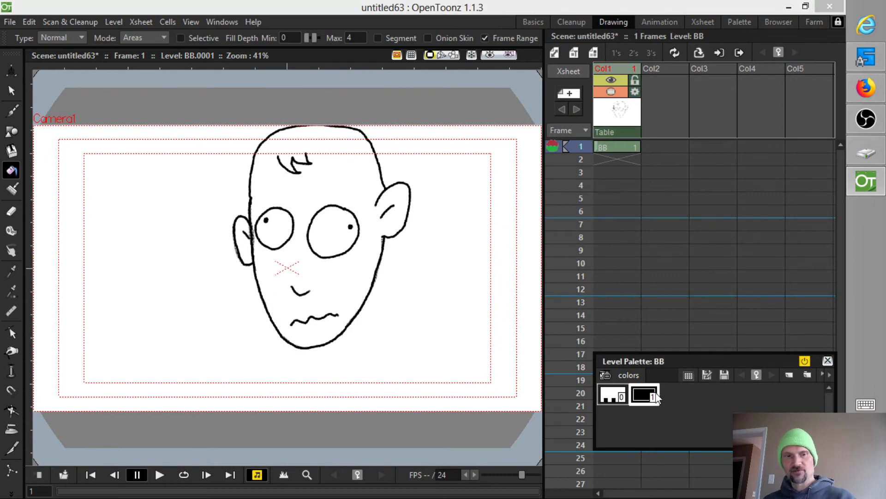
Step: Add a reddish style 2 and fill the face and left ear with it
left_click(679, 393)
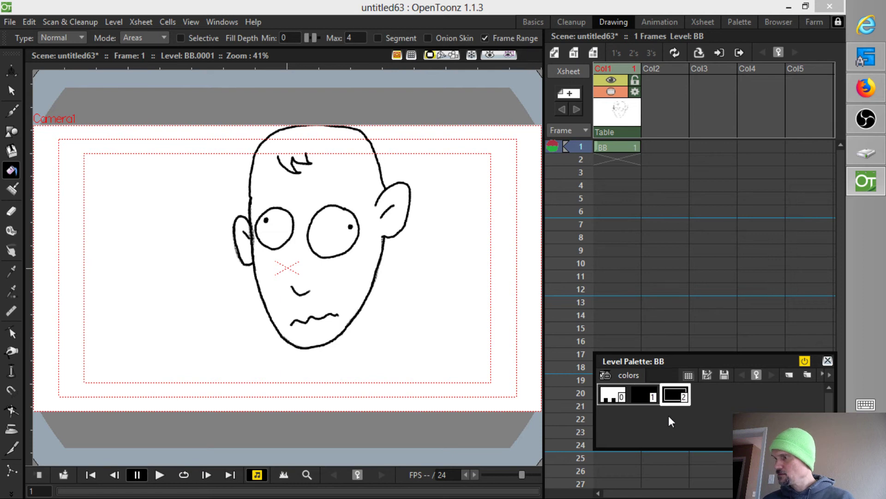
double_click(679, 395)
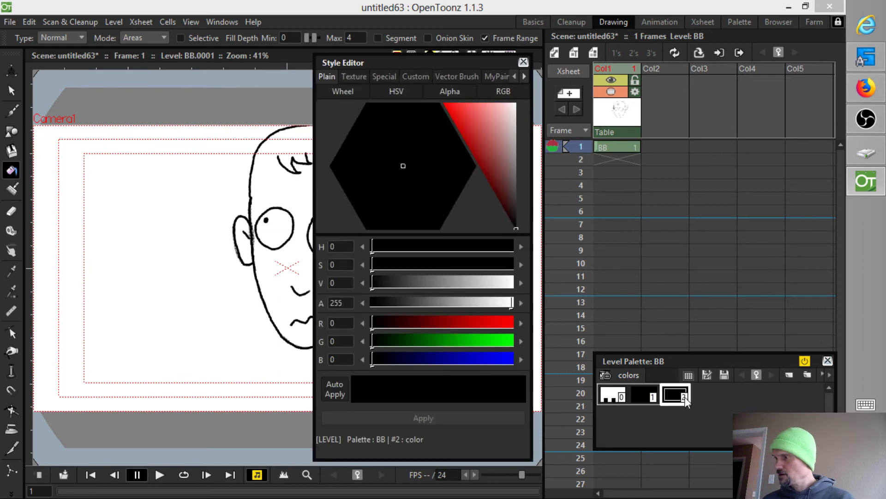
left_click(483, 141)
left_click(525, 65)
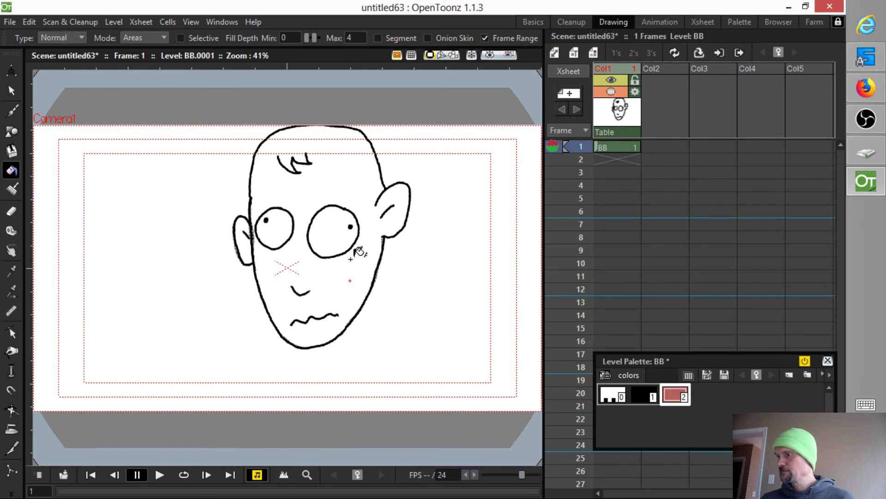
left_click(368, 270)
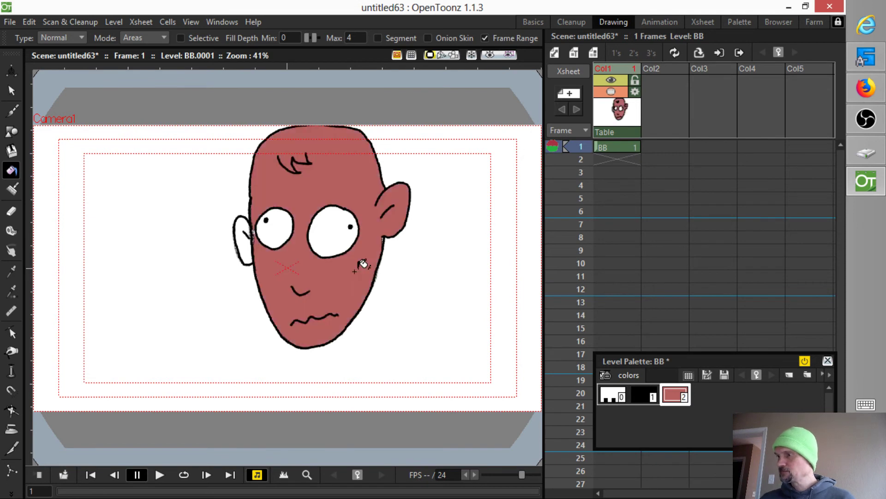
left_click(243, 239)
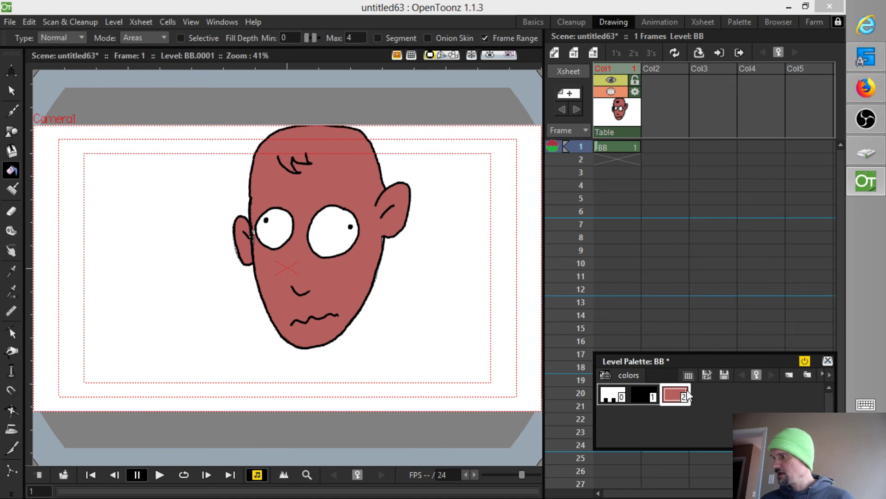
Step: Lighten style 2 to pale pink (R255 G220 B220)
double_click(671, 392)
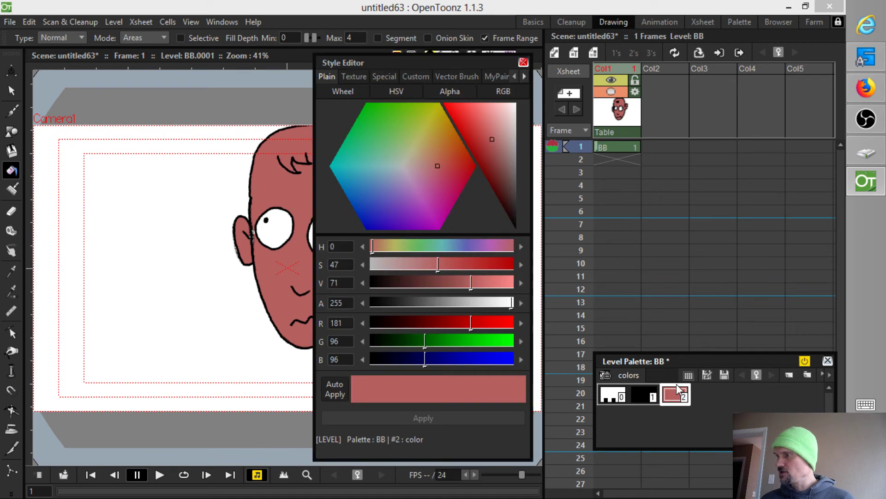
left_click_drag(495, 135, 508, 105)
left_click(523, 62)
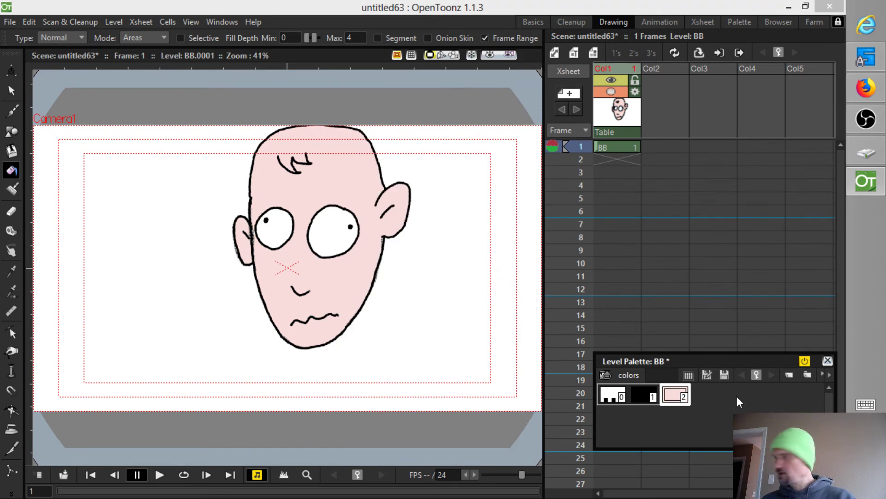
Step: Add a near-white pink style 3, fill the right eye with it, and select the BB column
left_click(714, 396)
double_click(708, 397)
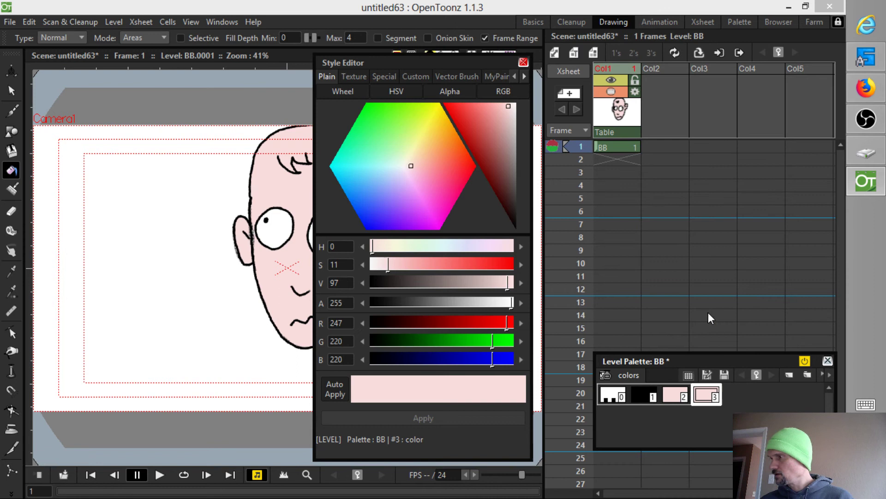
left_click_drag(507, 118, 514, 95)
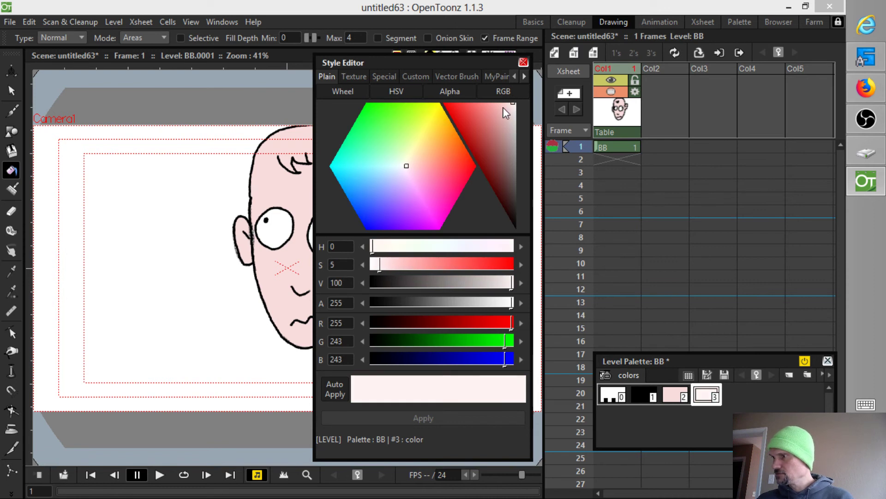
left_click(524, 62)
left_click(332, 233)
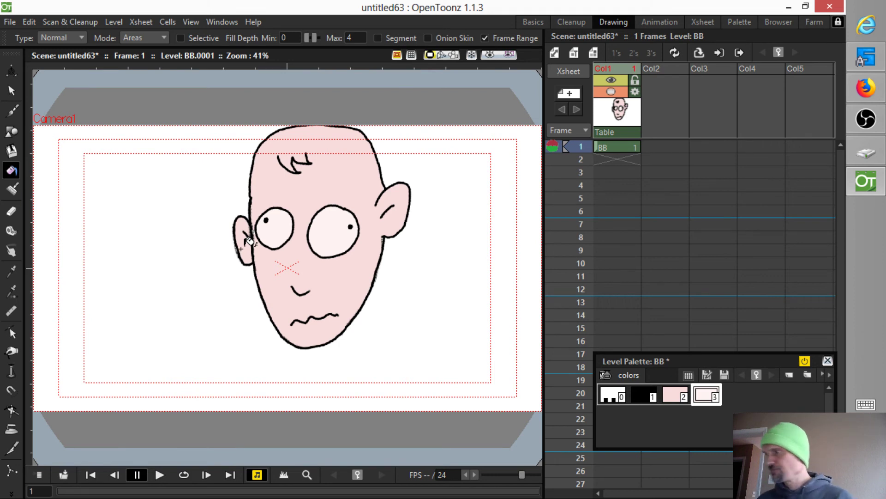
left_click(615, 69)
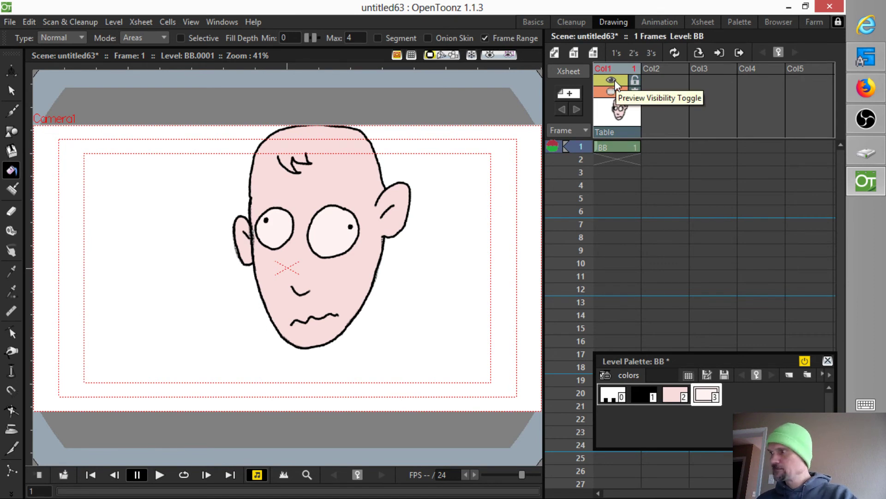
Step: Delete the BB column and brush a new oval head outline in frame 1
key("Delete")
left_click(613, 147)
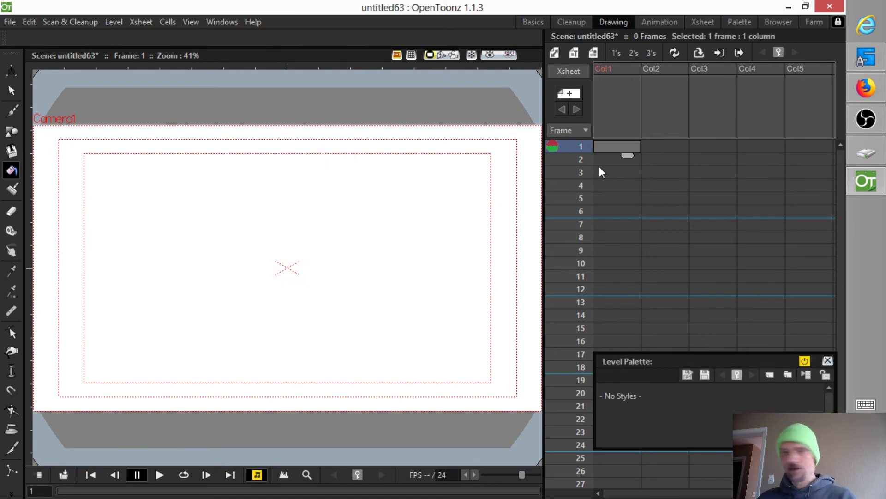
key("b")
mouse_move(230, 190)
left_mouse_down()
mouse_move(205, 281)
mouse_move(237, 341)
mouse_move(321, 348)
mouse_move(373, 289)
mouse_move(359, 218)
mouse_move(312, 172)
mouse_move(260, 168)
mouse_move(228, 193)
left_mouse_up()
Step: Draw the two eyes, a pupil, a wavy mouth, a nose and eyebrows
mouse_move(249, 221)
left_mouse_down()
mouse_move(229, 224)
mouse_move(220, 261)
mouse_move(249, 268)
mouse_move(265, 243)
mouse_move(248, 222)
left_mouse_up()
mouse_move(324, 213)
left_mouse_down()
mouse_move(299, 244)
mouse_move(324, 255)
mouse_move(343, 238)
mouse_move(338, 217)
mouse_move(320, 213)
mouse_move(333, 230)
left_mouse_up()
left_click_drag(222, 243, 225, 244)
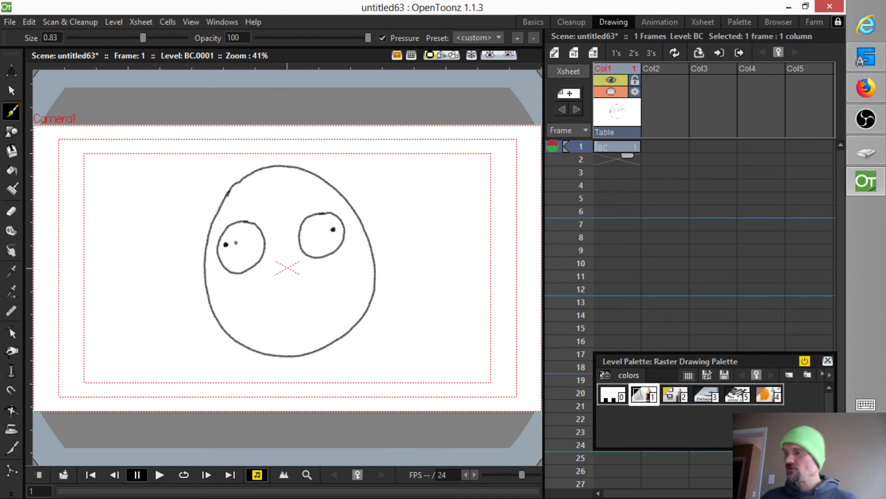
left_click_drag(259, 324, 327, 316)
left_click_drag(276, 278, 302, 277)
left_click_drag(238, 208, 316, 200)
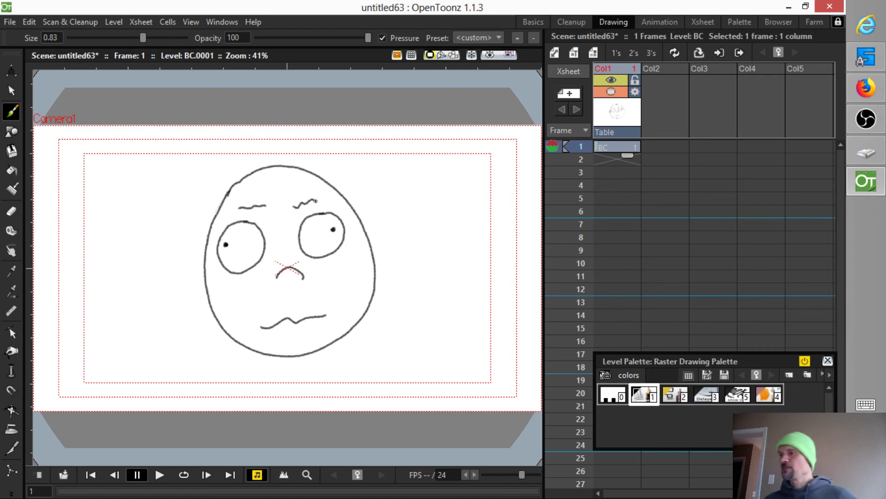
Step: Set the cleanup Brightness and Contrast both to 20, then browse for the Save In folder
left_click(84, 23)
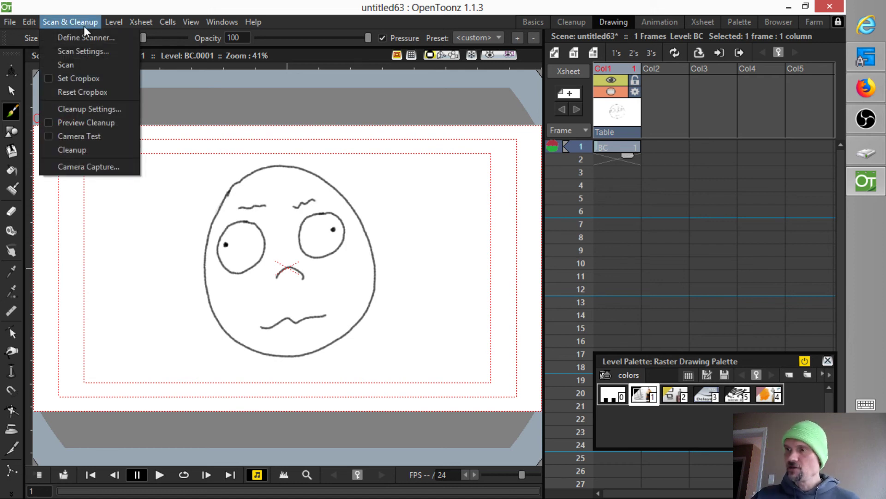
left_click(88, 109)
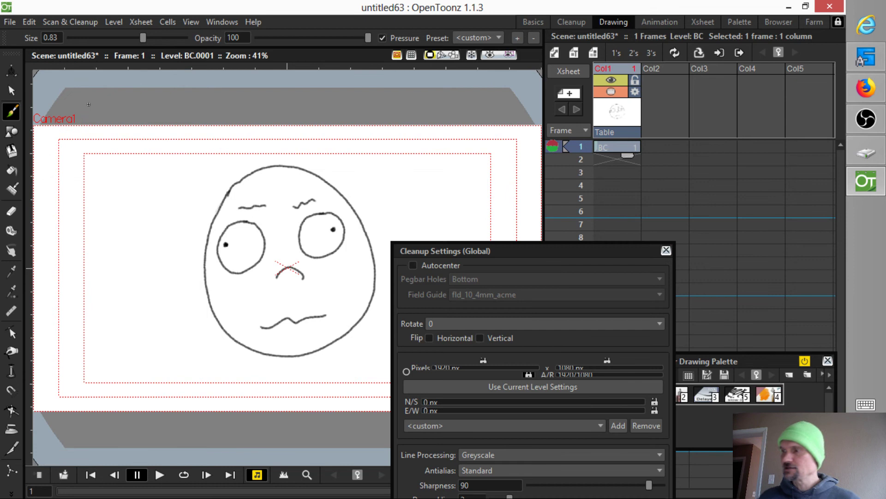
left_click_drag(569, 250, 413, 93)
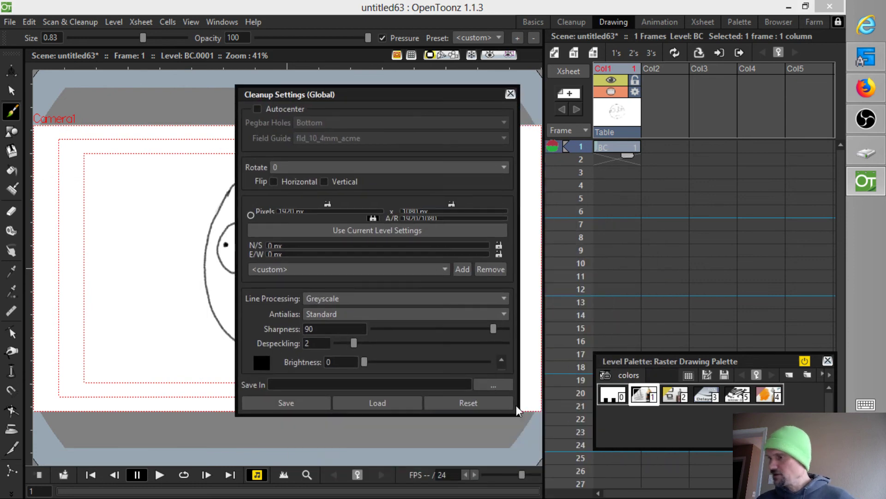
left_click_drag(519, 422, 534, 477)
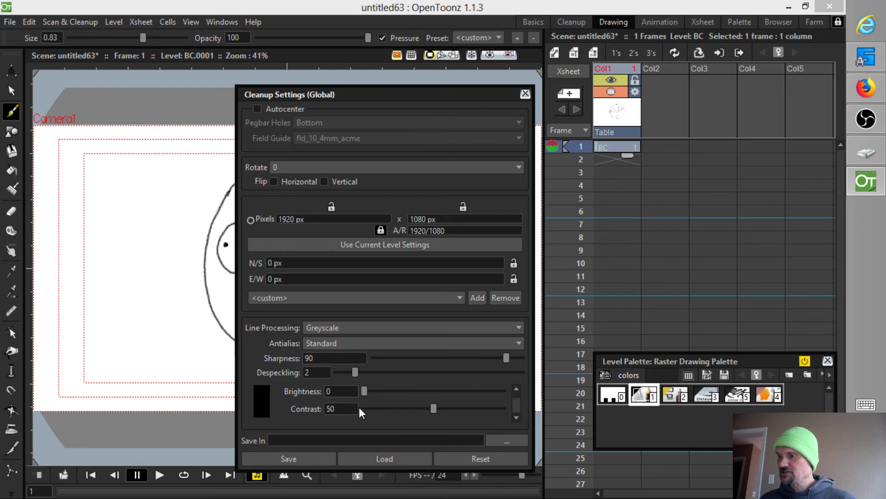
left_click_drag(367, 389, 386, 388)
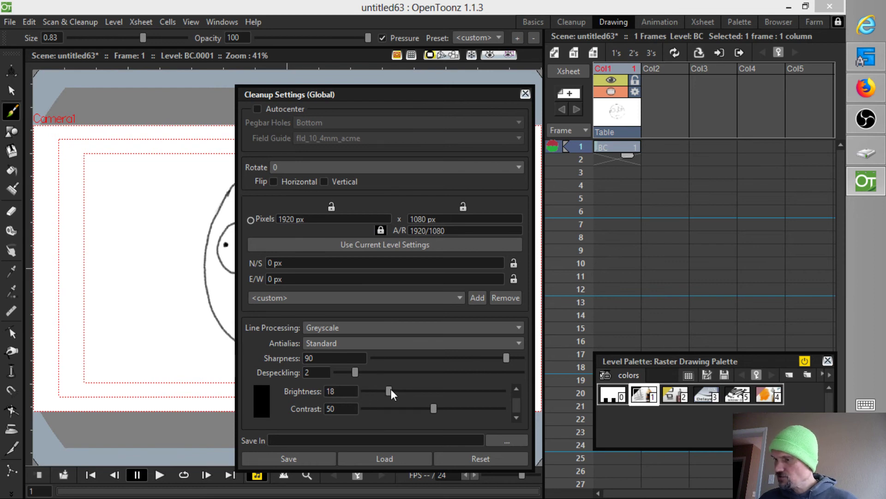
mouse_move(391, 390)
left_mouse_down()
mouse_move(426, 408)
mouse_move(392, 408)
left_mouse_up()
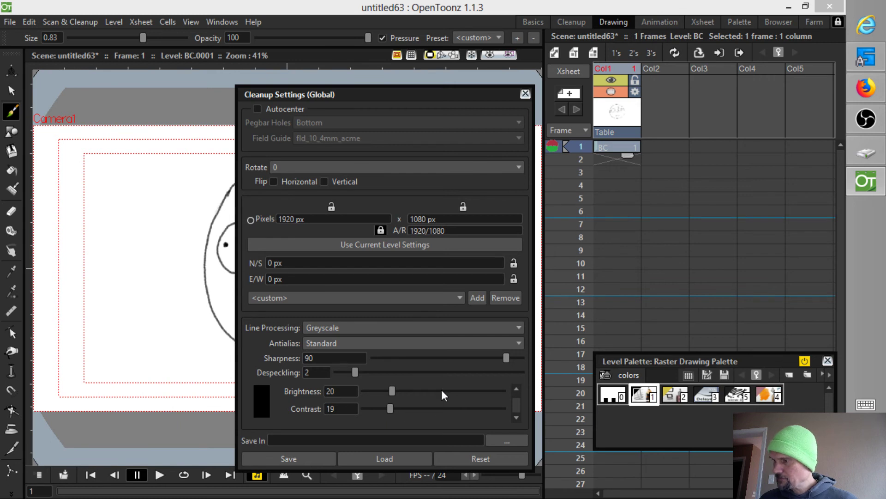
left_click_drag(391, 406, 393, 406)
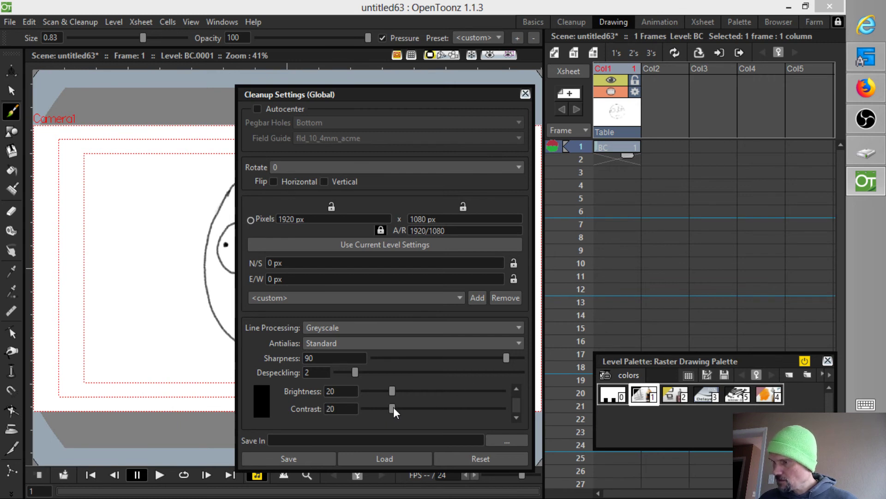
left_click(507, 440)
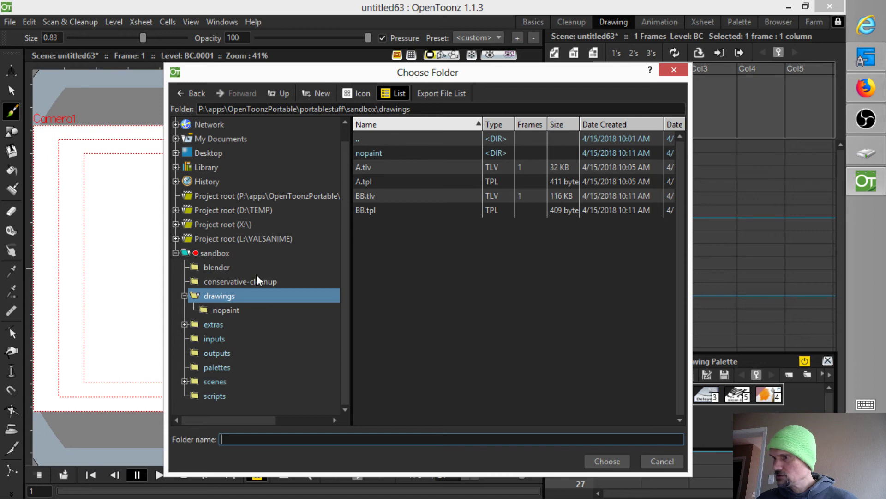
Step: Choose the drawings folder so cleanup output saves to +drawings
left_click(226, 295)
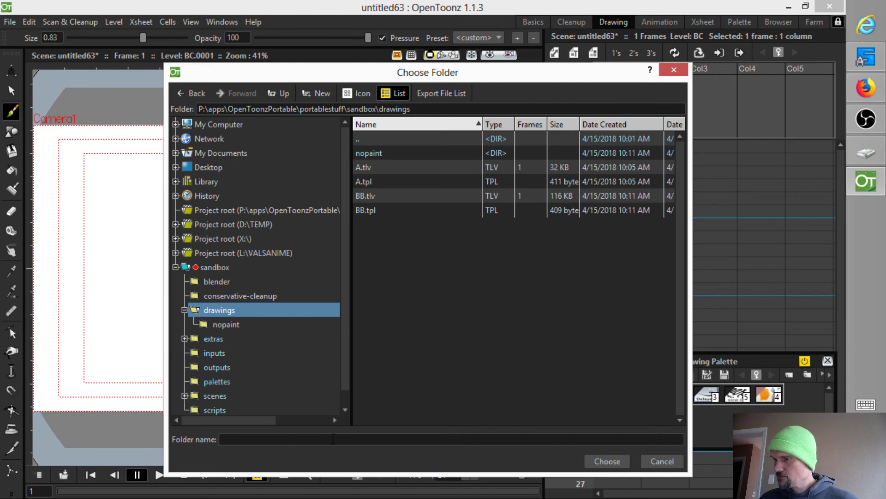
left_click(332, 439)
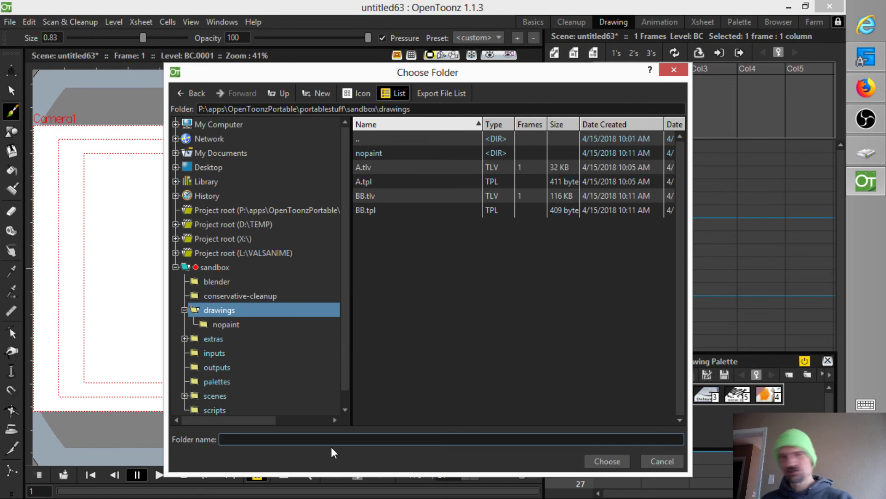
type("conv")
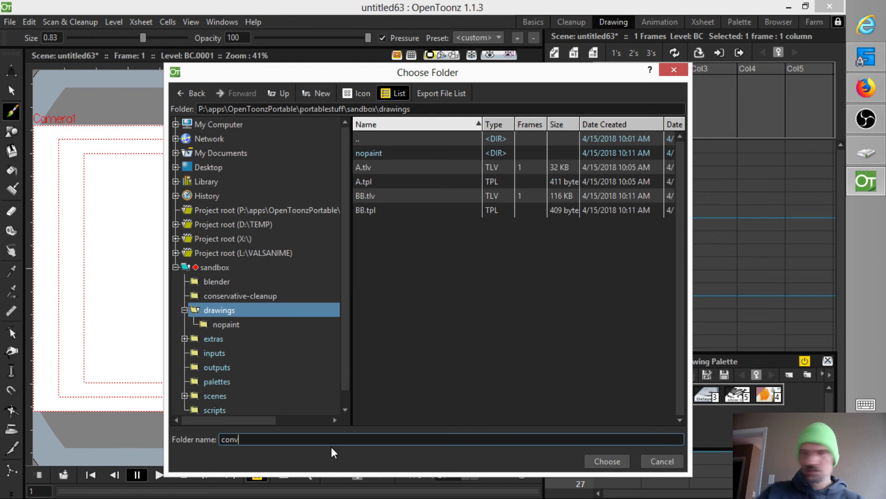
left_click(610, 461)
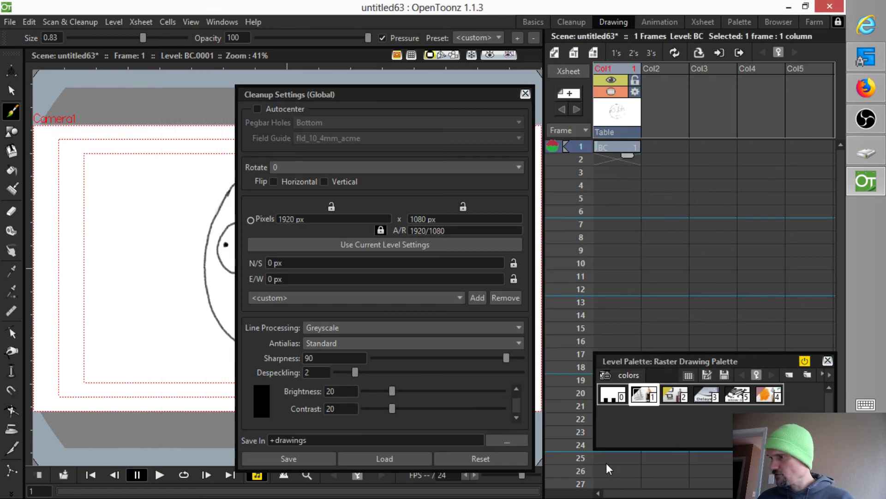
Step: Overwrite conservative-cleanup.cln with the current settings and close the Cleanup Settings window
left_click(307, 458)
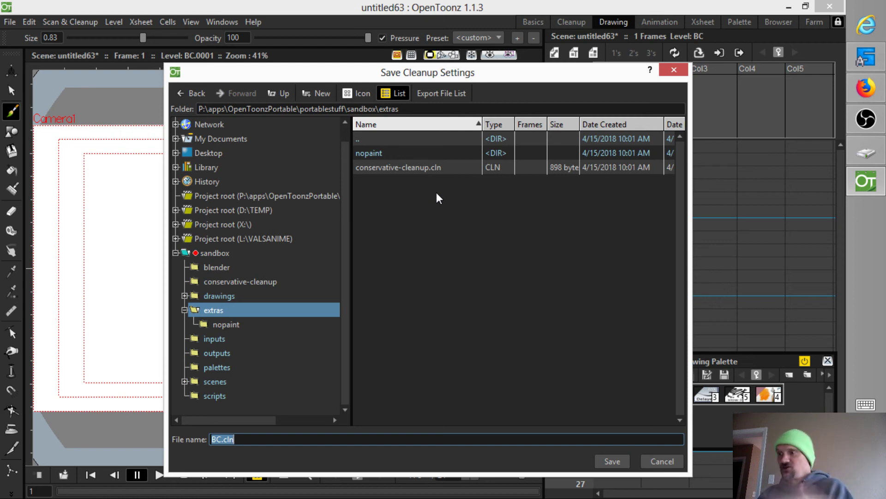
left_click(418, 167)
left_click(614, 458)
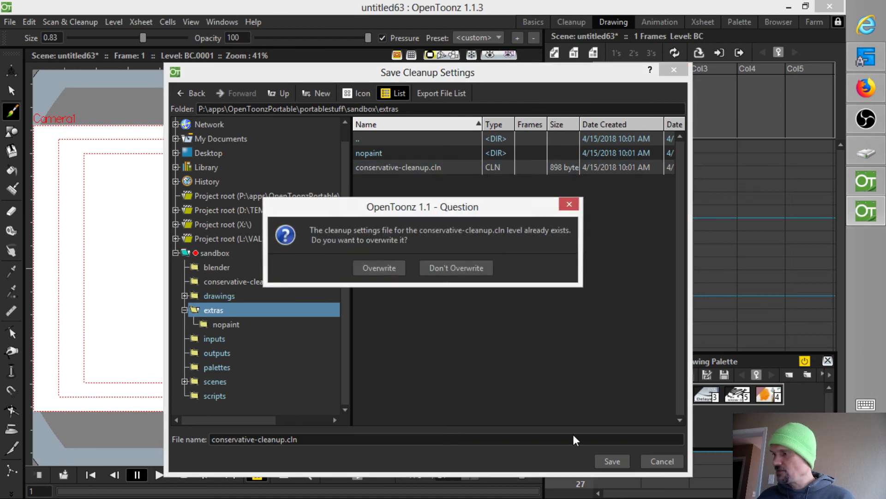
left_click(390, 267)
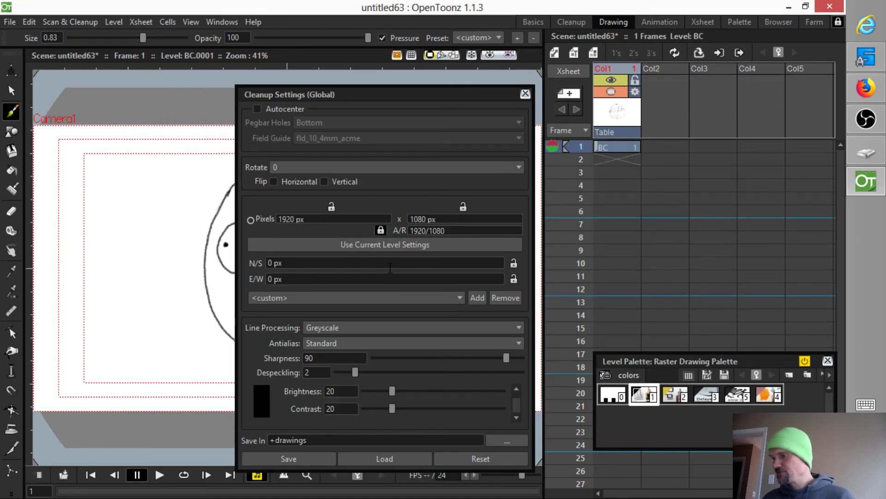
left_click(302, 458)
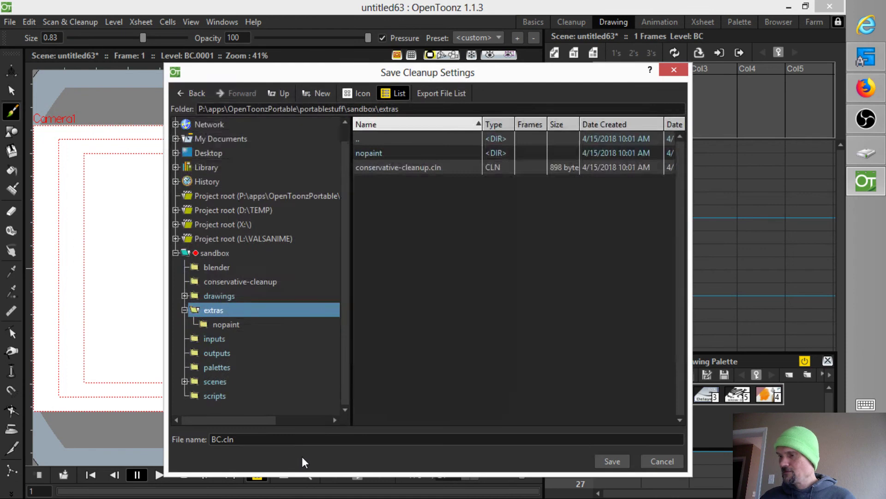
left_click(662, 462)
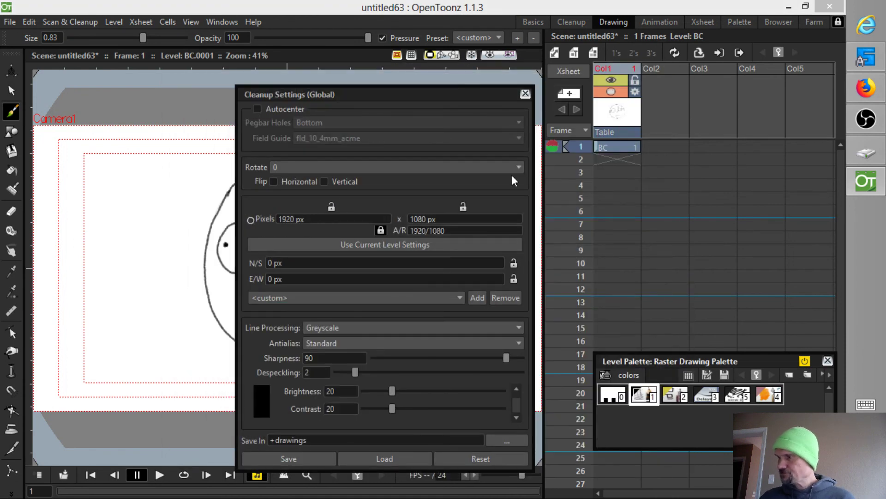
left_click(524, 93)
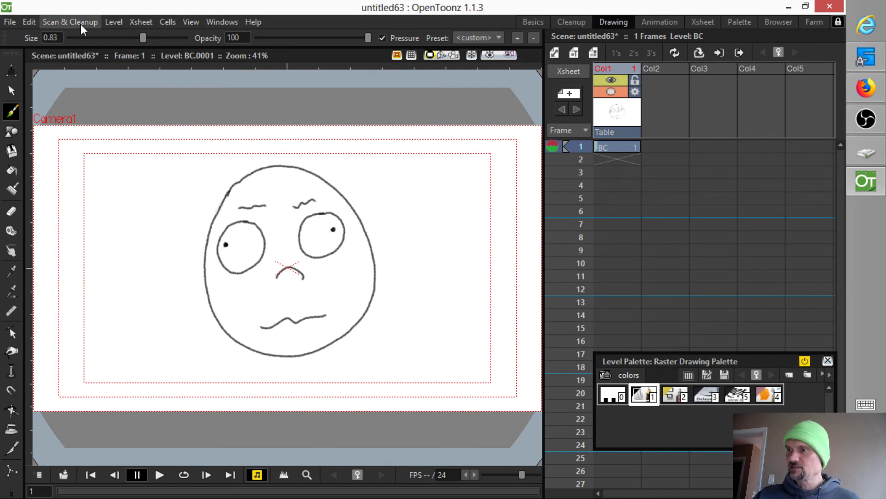
left_click(619, 115)
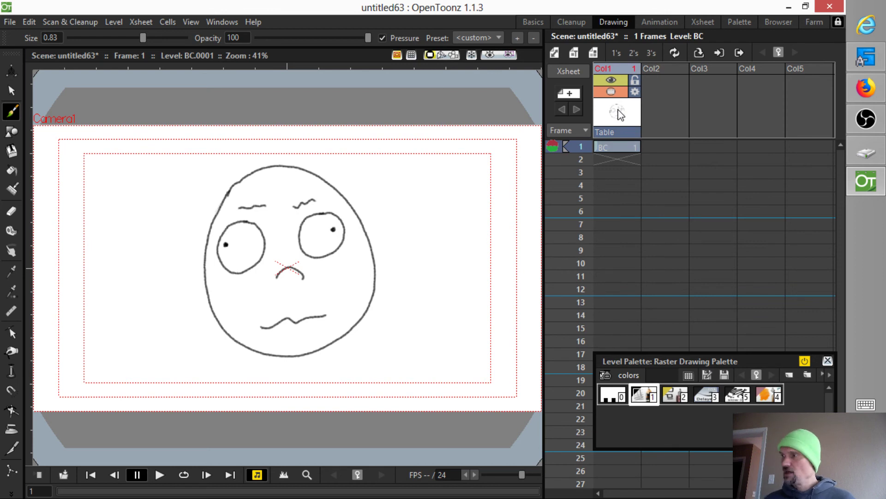
left_click(619, 147)
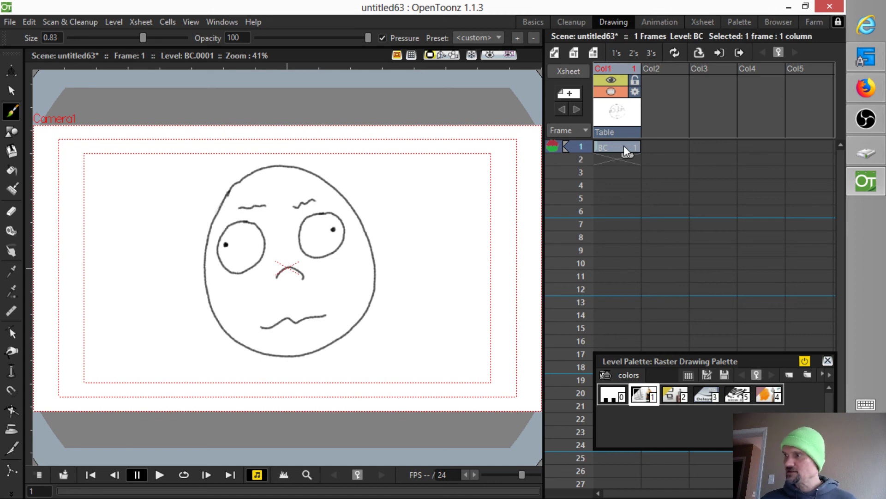
left_click(74, 20)
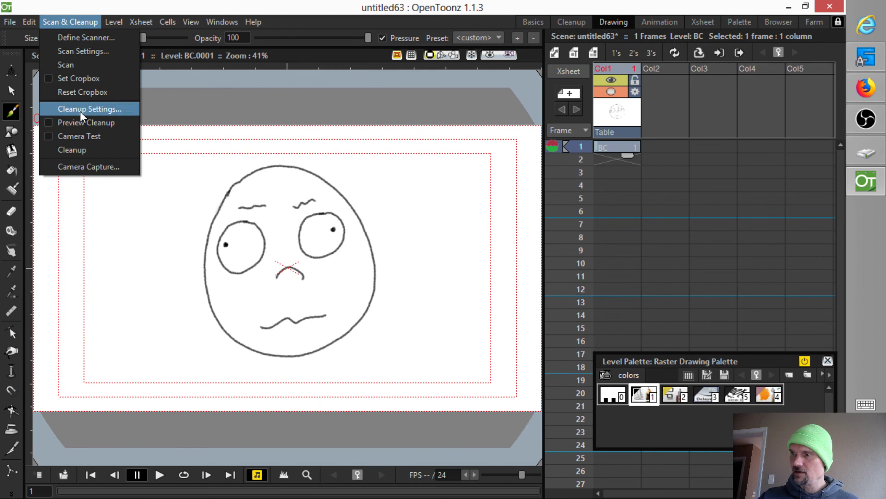
left_click(82, 149)
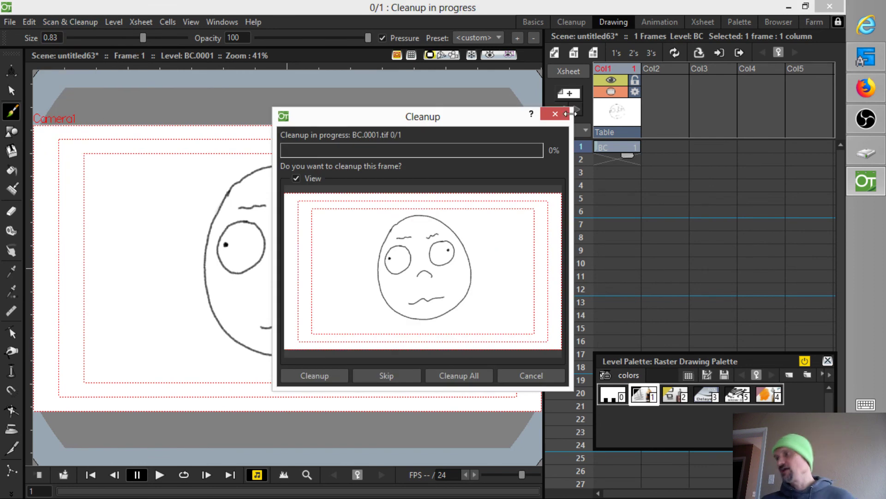
left_click(556, 114)
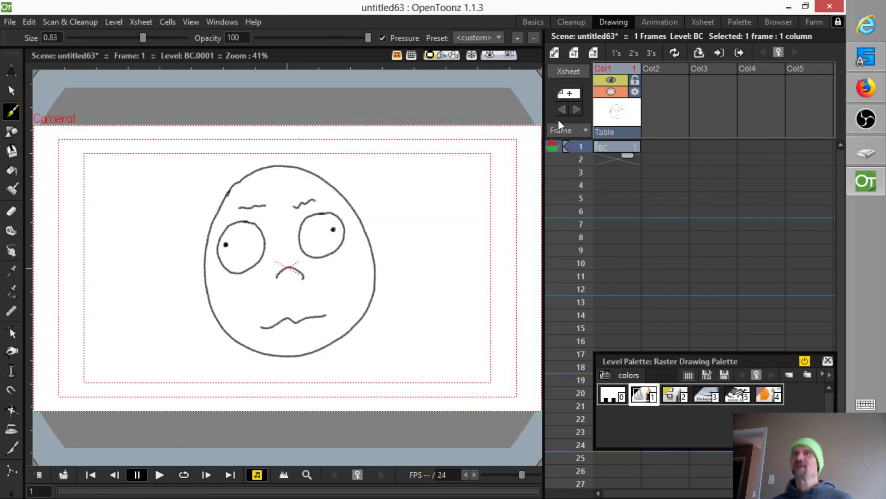
left_click(668, 148)
left_click(70, 21)
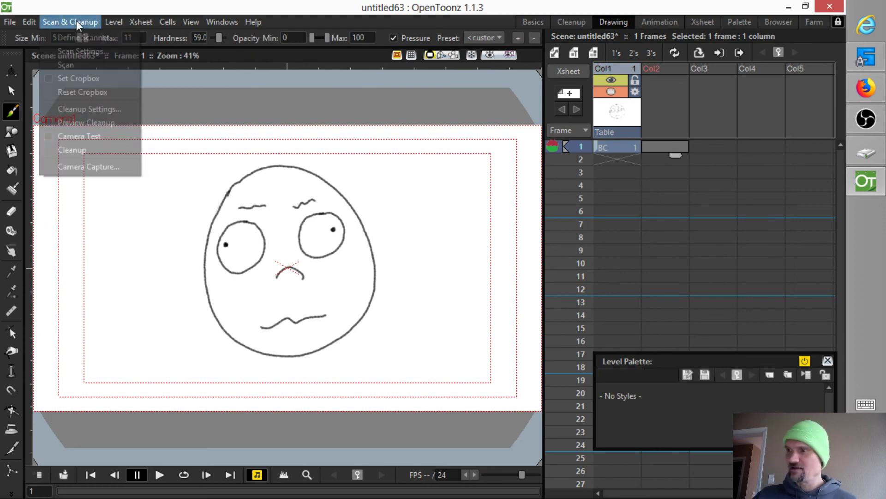
left_click(80, 146)
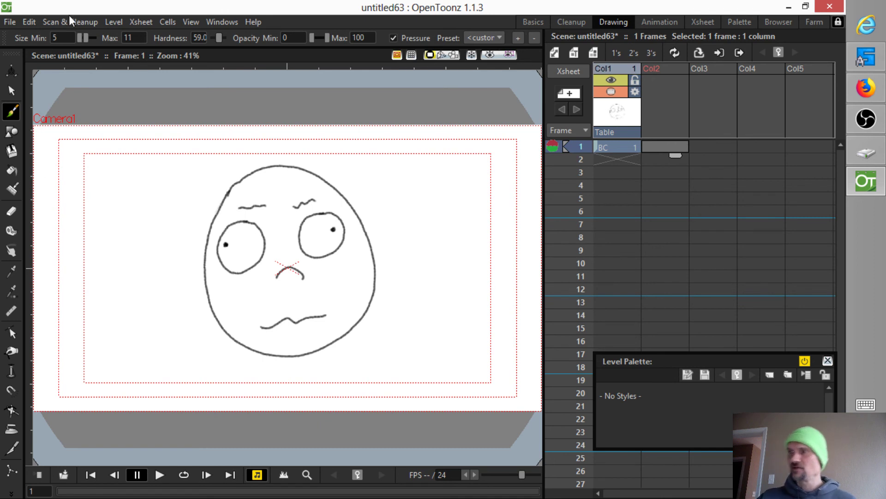
left_click(83, 23)
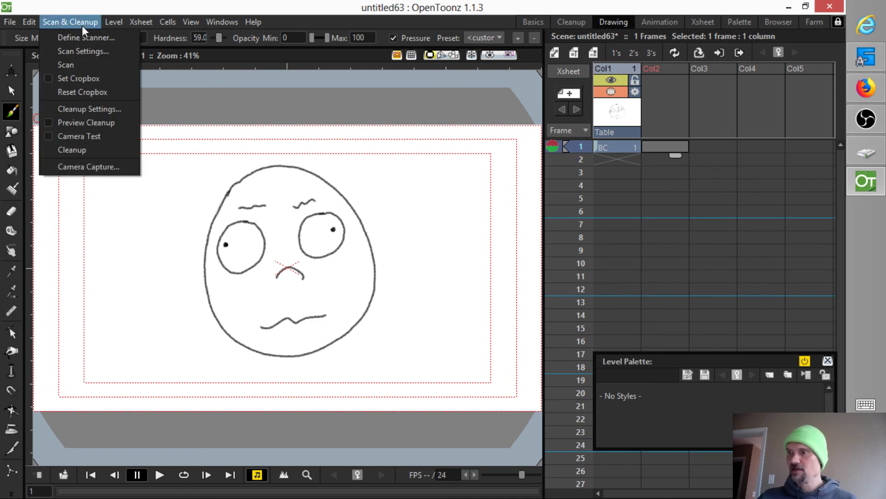
left_click(87, 148)
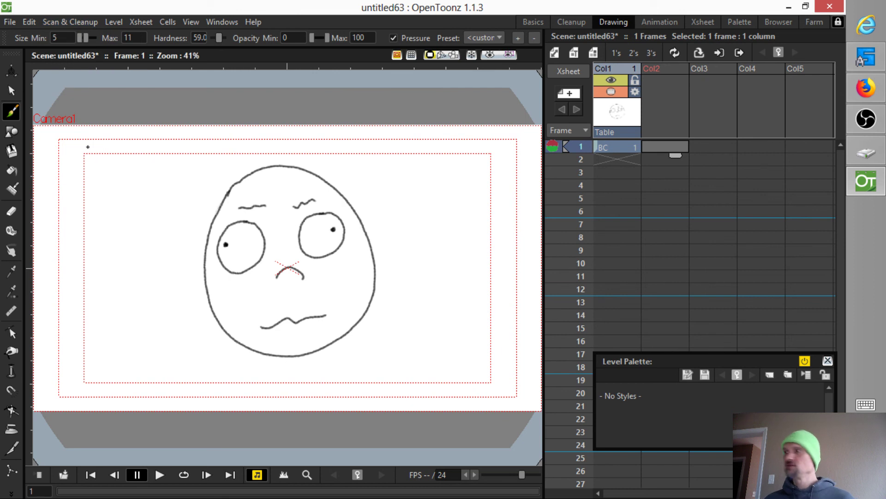
left_click(618, 117)
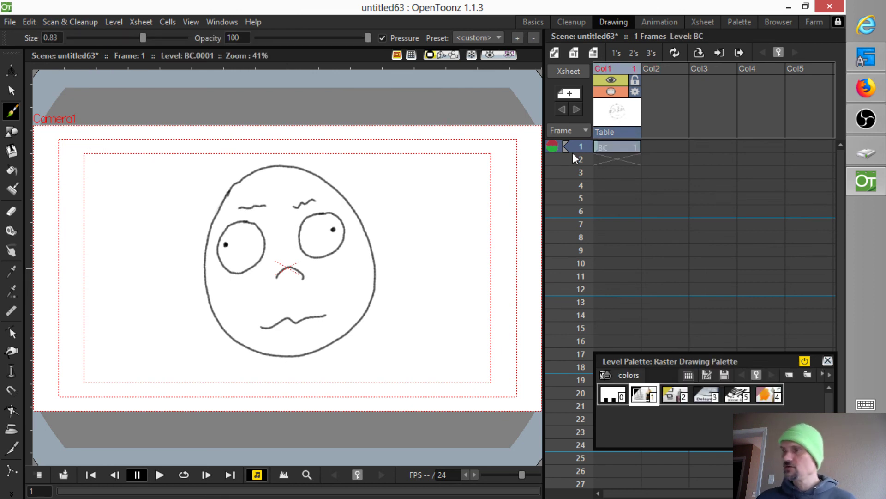
left_click(82, 22)
Step: Clean up the BC face frame, moving the Cleanup prompt off the drawing first
left_click(89, 148)
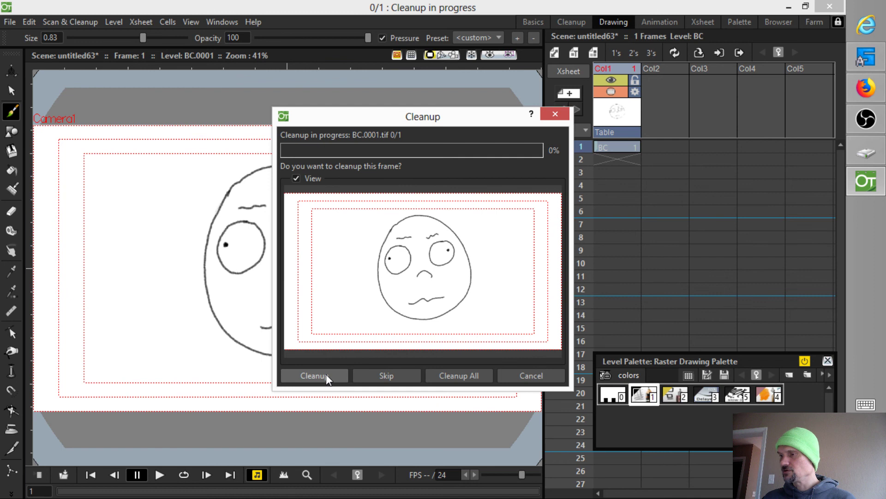
left_click_drag(437, 118, 527, 140)
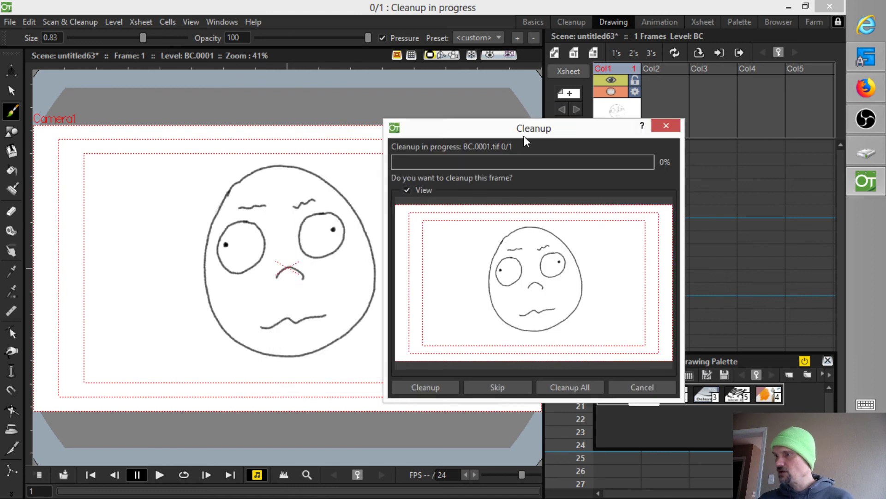
left_click(428, 387)
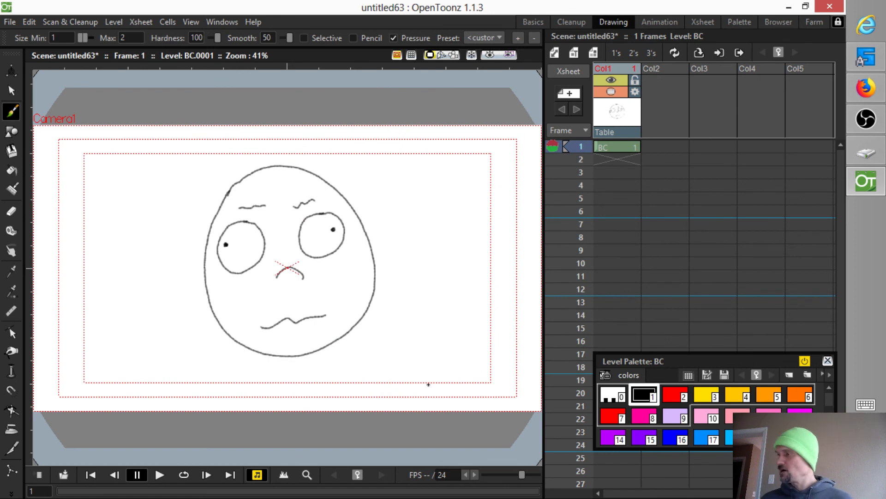
Step: Fill the head with yellow style 3 and both eyes with pink style 10
left_click(707, 396)
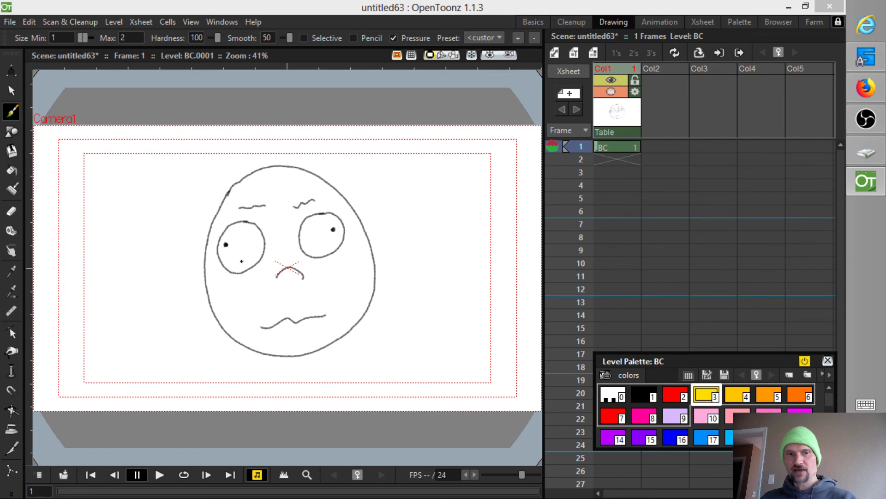
key("f")
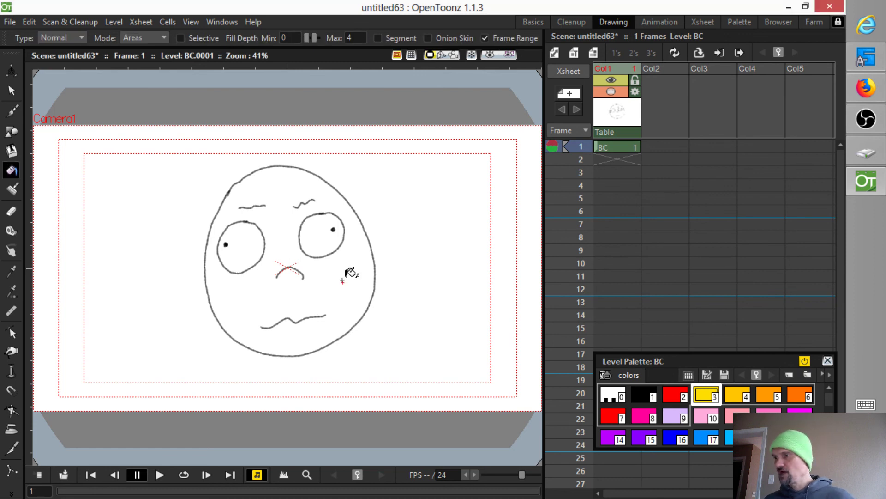
left_click(347, 294)
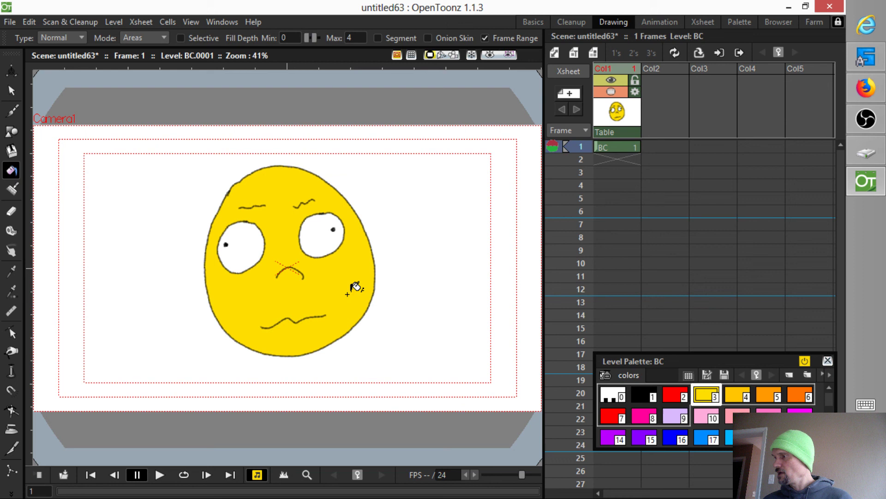
left_click(712, 417)
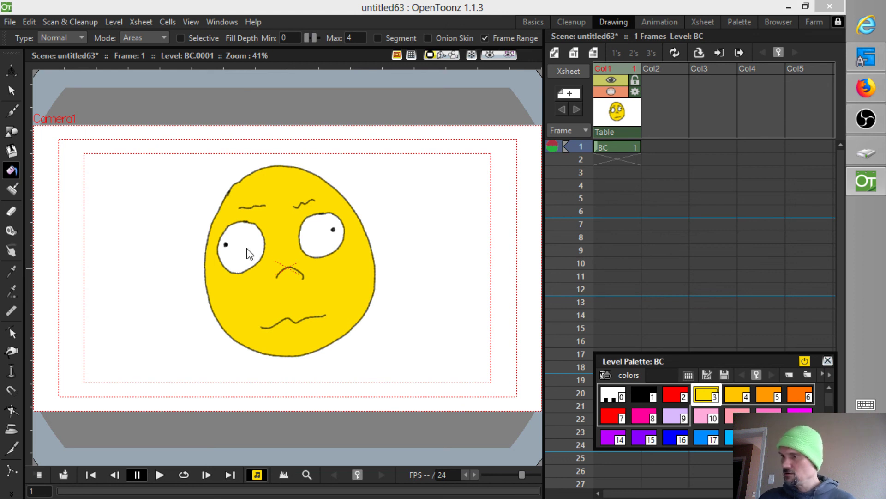
left_click(248, 244)
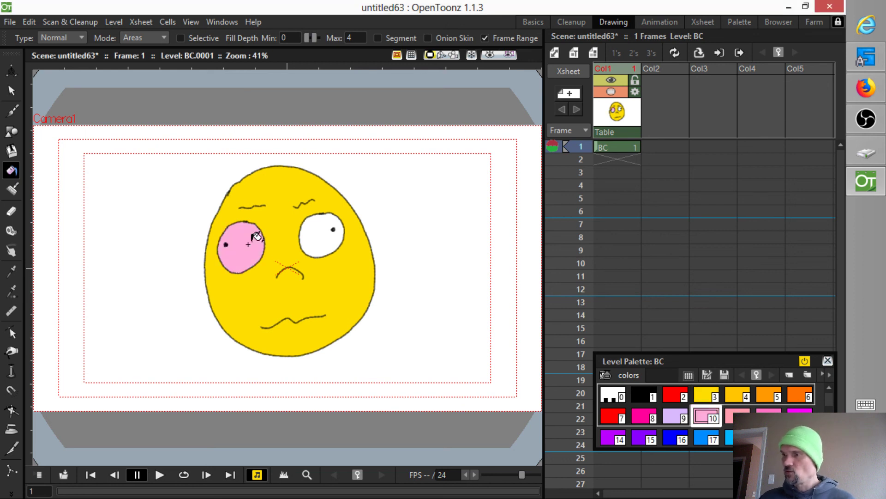
left_click(319, 238)
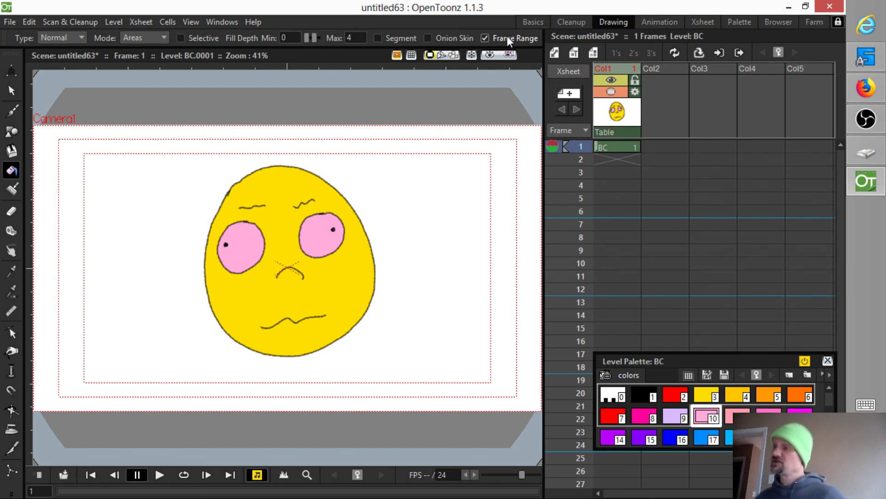
Step: Lighten palette style 10 so the eyes become a near-white pink
left_click(706, 419)
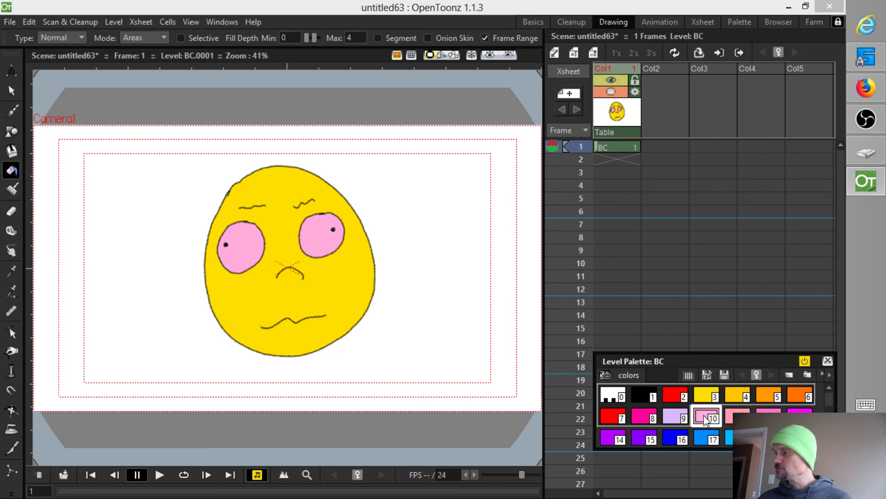
double_click(707, 418)
left_click_drag(499, 117, 511, 107)
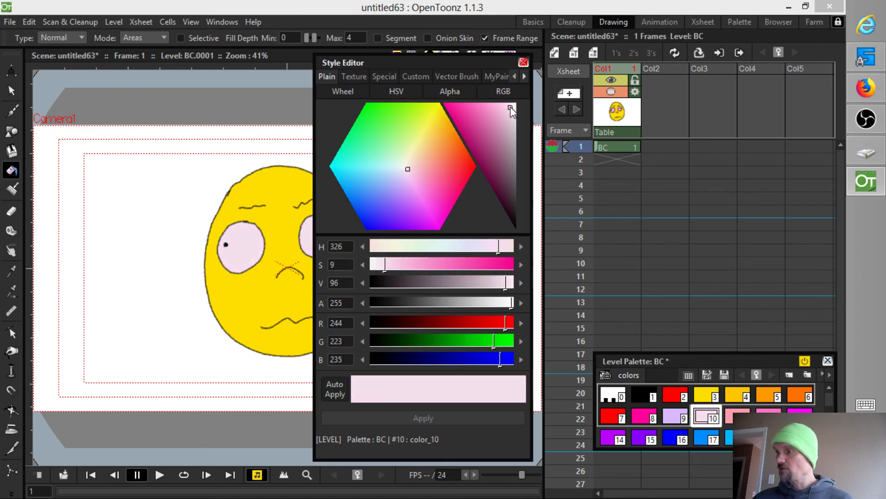
left_click(523, 62)
Step: Change palette style 3 from yellow to pale tan for the face
left_click(672, 367)
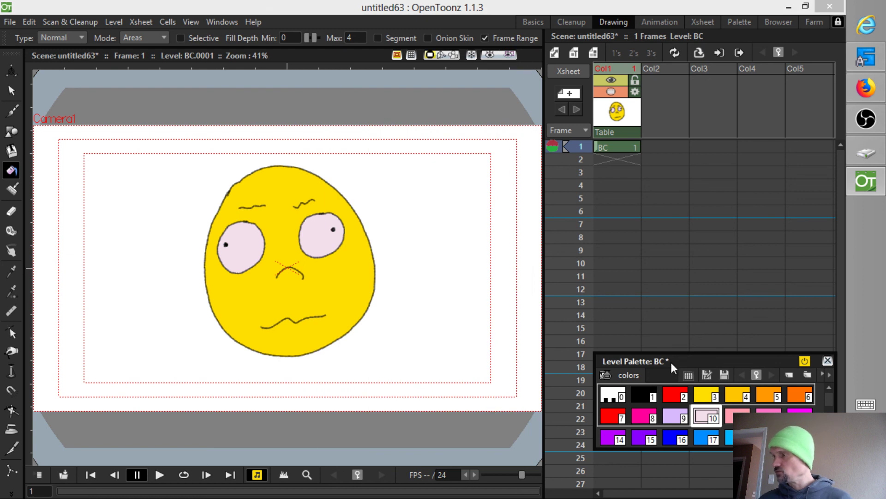
left_click(708, 390)
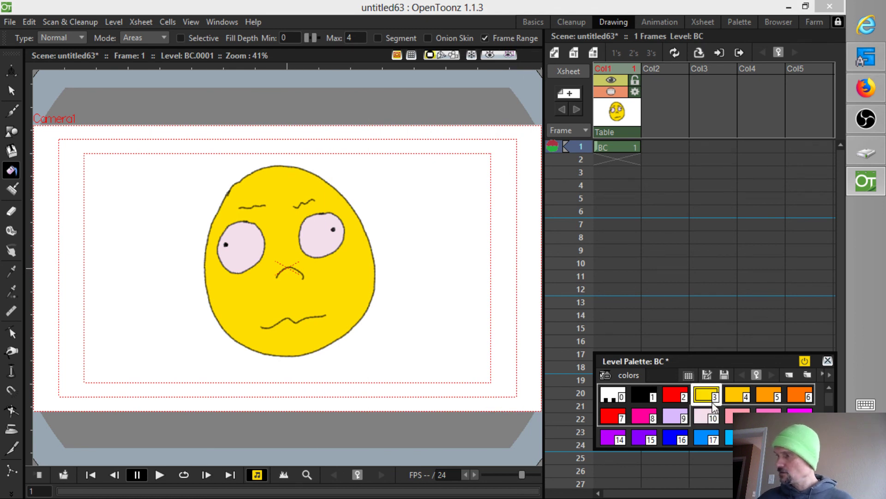
double_click(708, 392)
left_click_drag(488, 116, 503, 119)
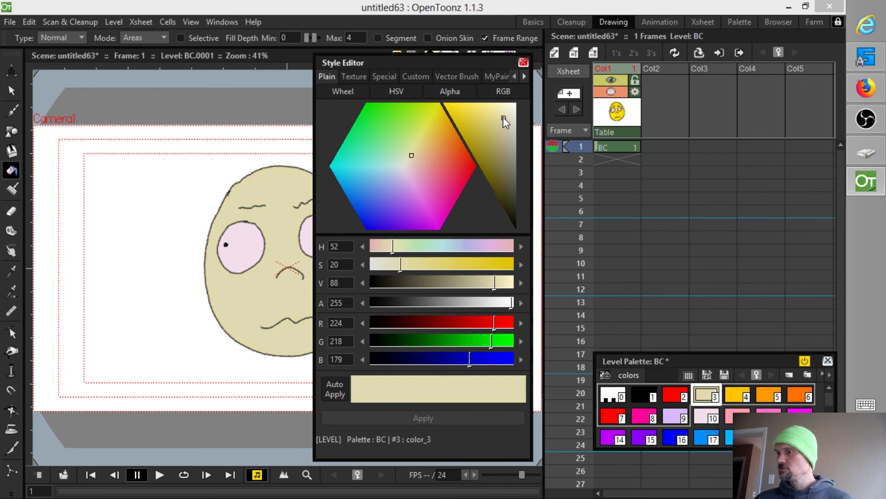
left_click(523, 62)
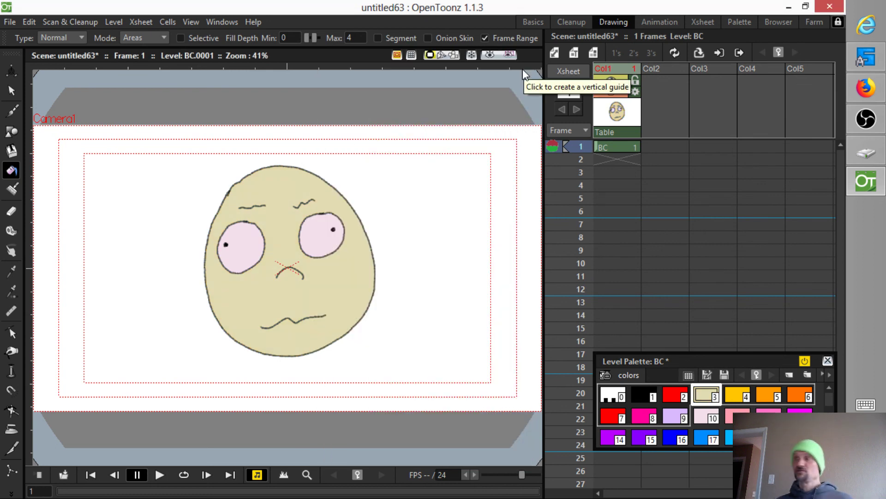